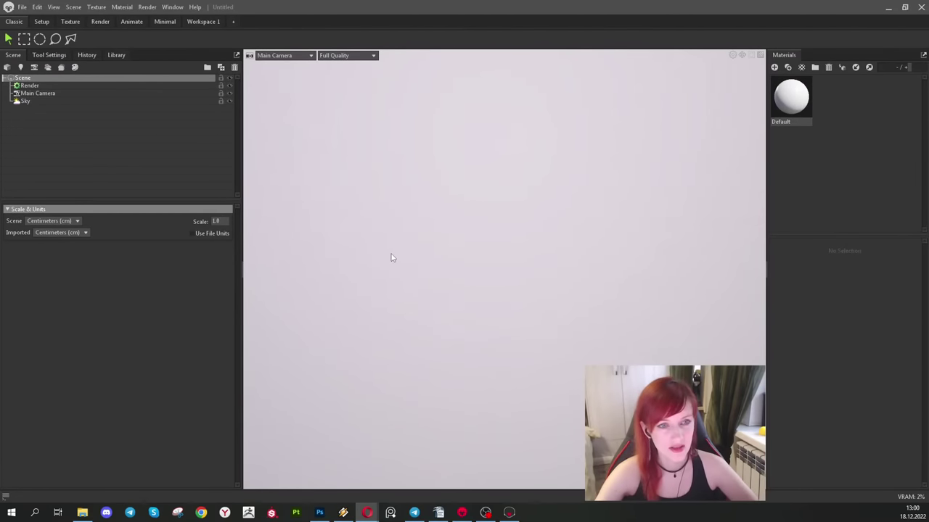
Examine the Render object's lighting settings and the Default material's surface, albedo, microsurface and reflectivity properties.
left_click(36, 85)
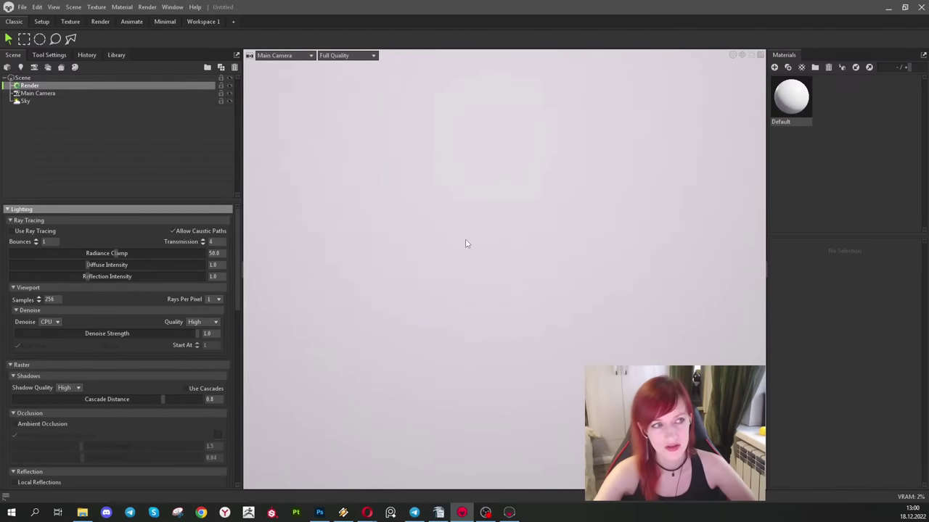
left_click(797, 103)
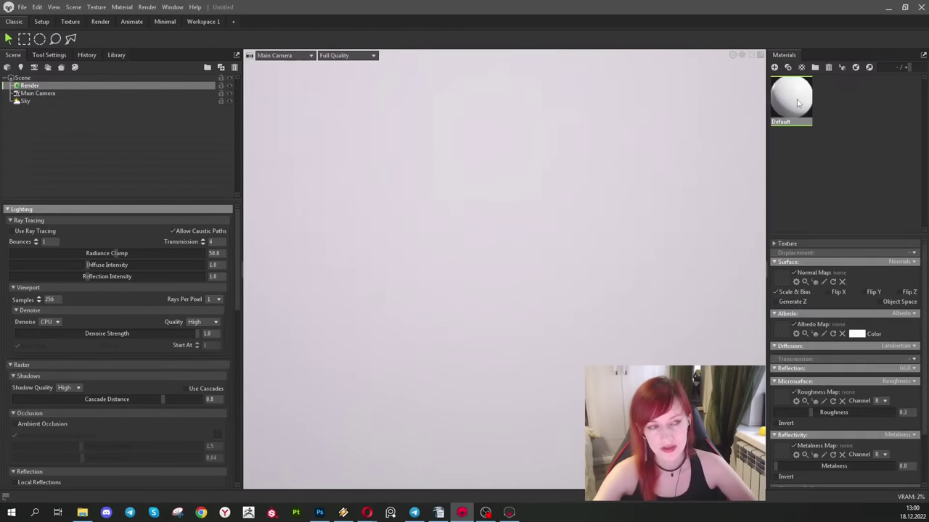
scroll(865, 356, "down", 2)
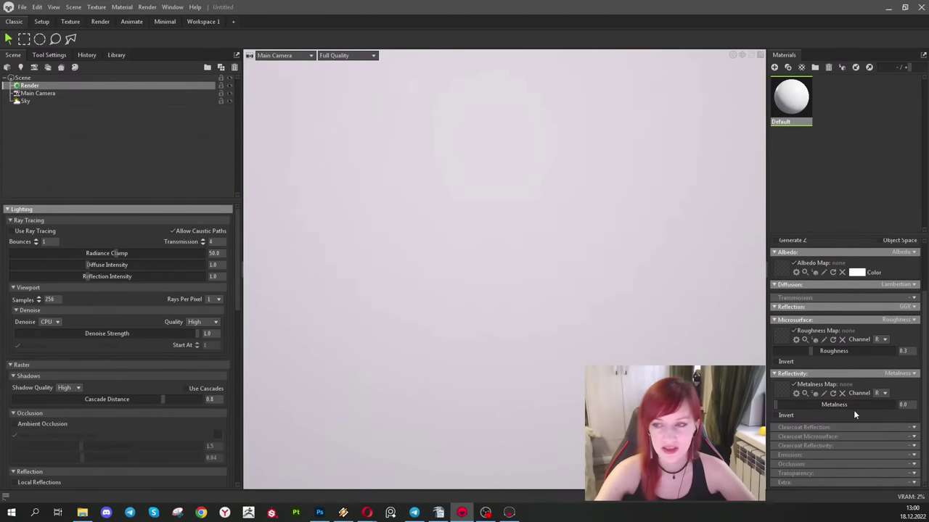
scroll(853, 410, "up", 1)
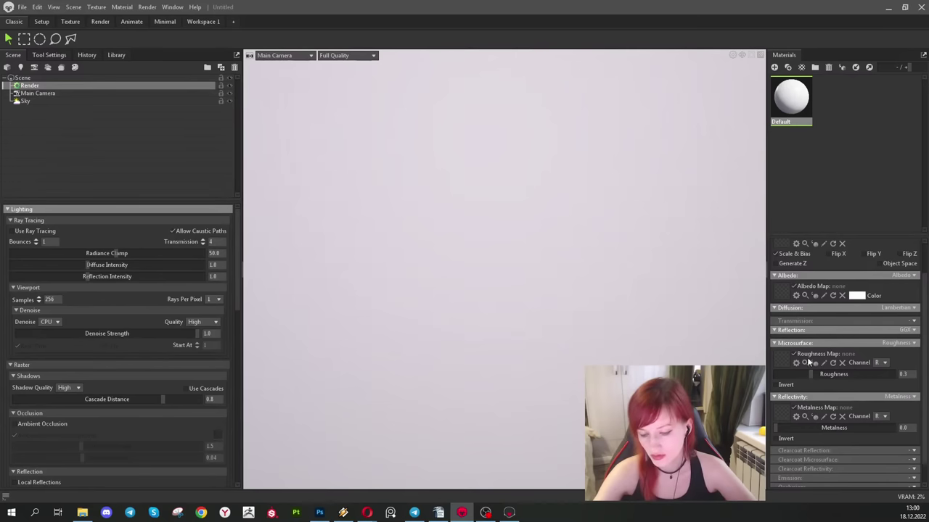
scroll(817, 331, "up", 2)
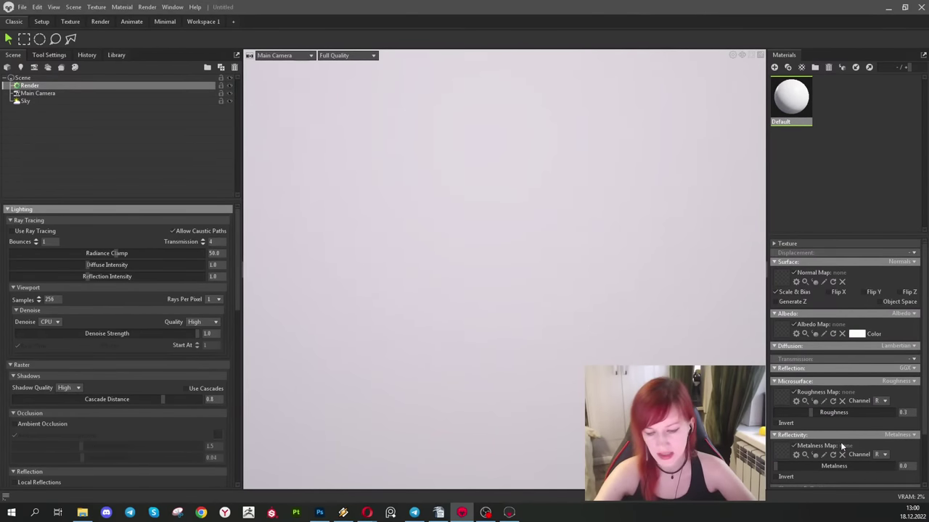
scroll(823, 409, "down", 3)
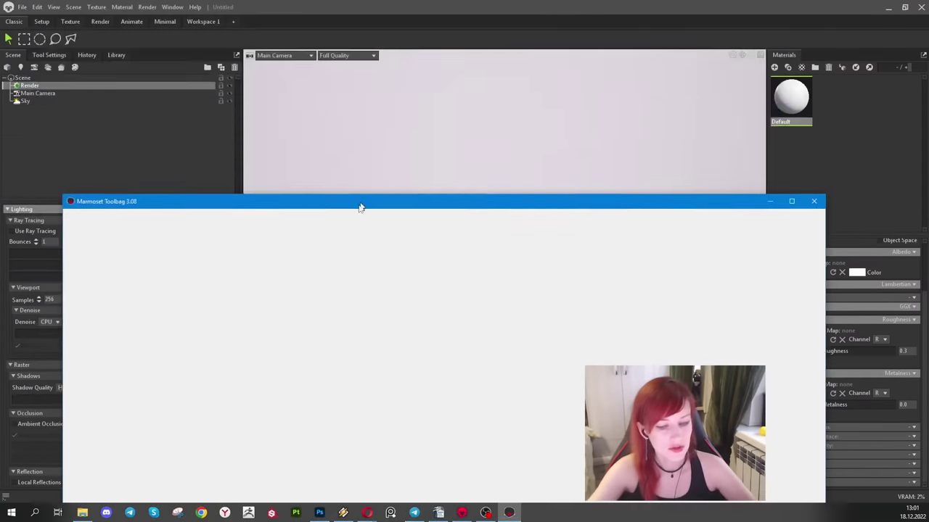
Examine the Default material's properties in the Marmoset Toolbag 3.08 window for comparison with the newer version.
left_click_drag(361, 205, 384, 87)
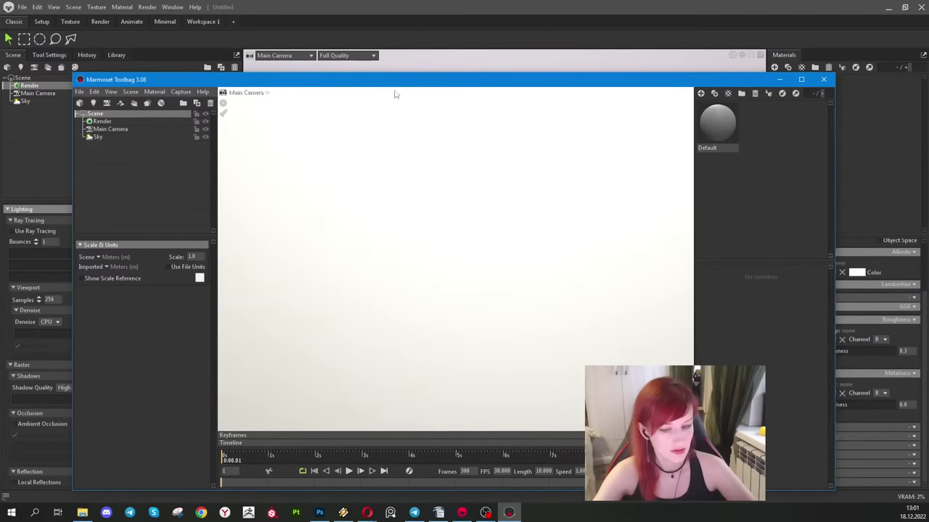
scroll(781, 391, "down", 2)
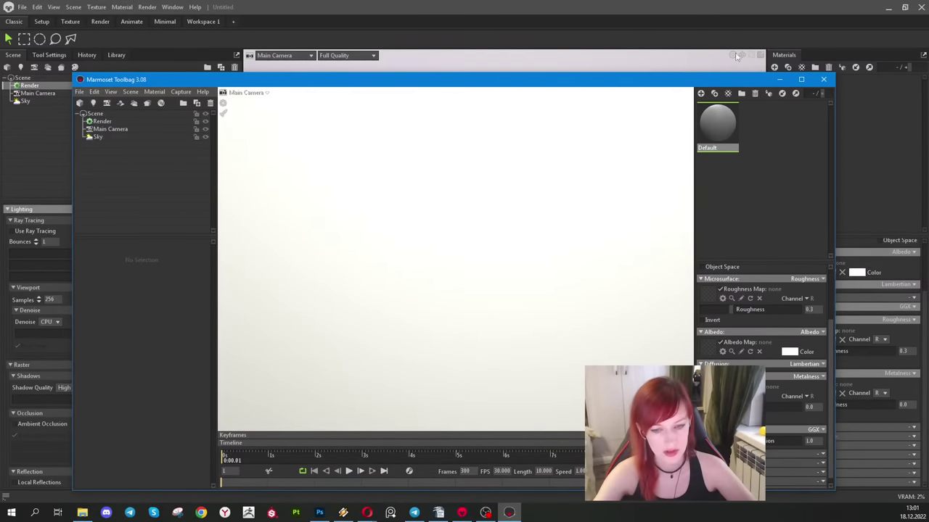
left_click(801, 79)
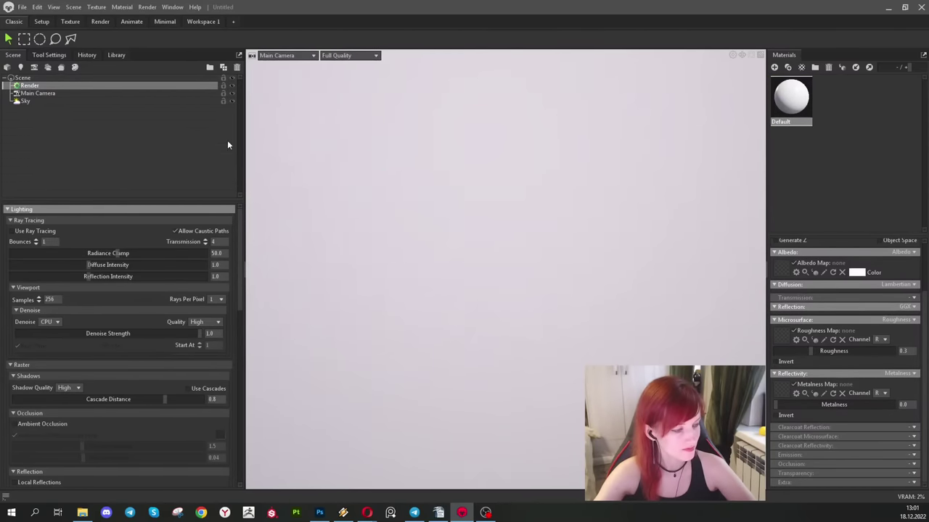
Enlarge the object properties area and review the Render object's lighting, raster and output settings.
left_click(36, 93)
left_click(42, 101)
left_click(43, 94)
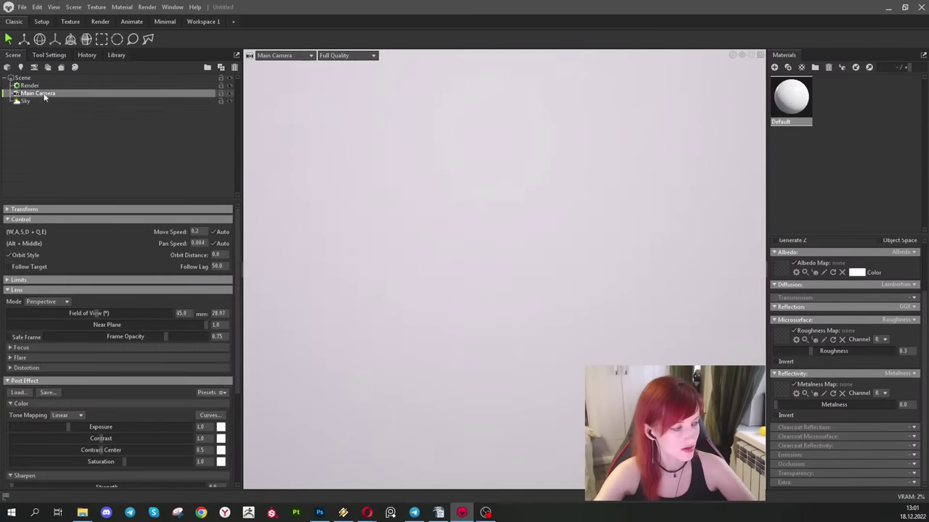
left_click(39, 84)
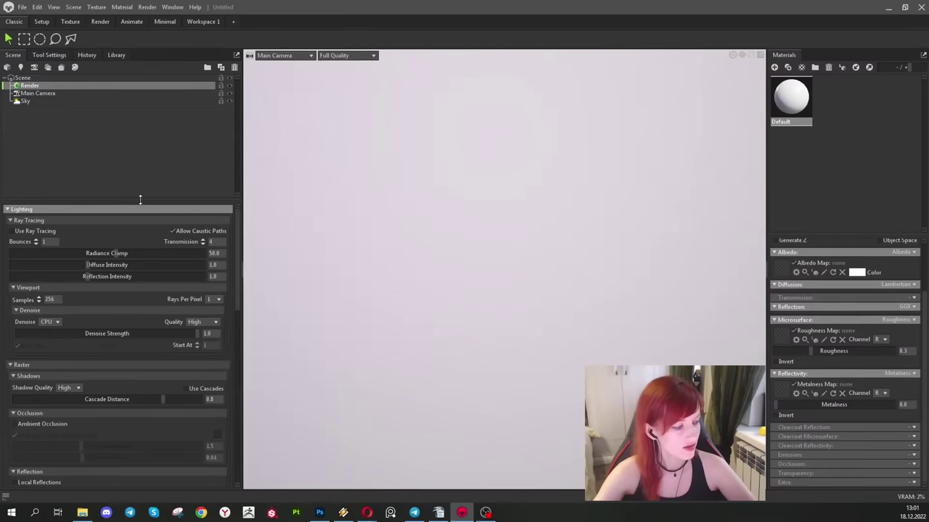
left_click_drag(141, 199, 119, 146)
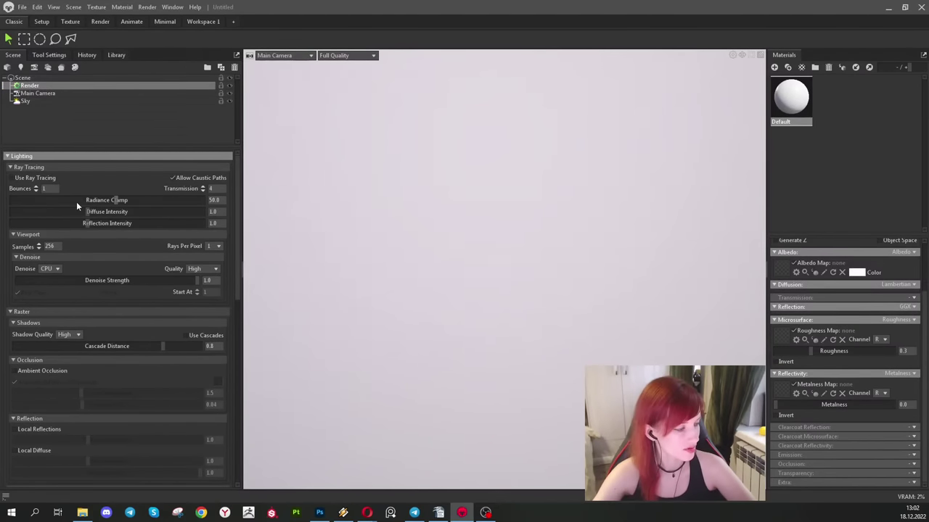
scroll(118, 246, "down", 6)
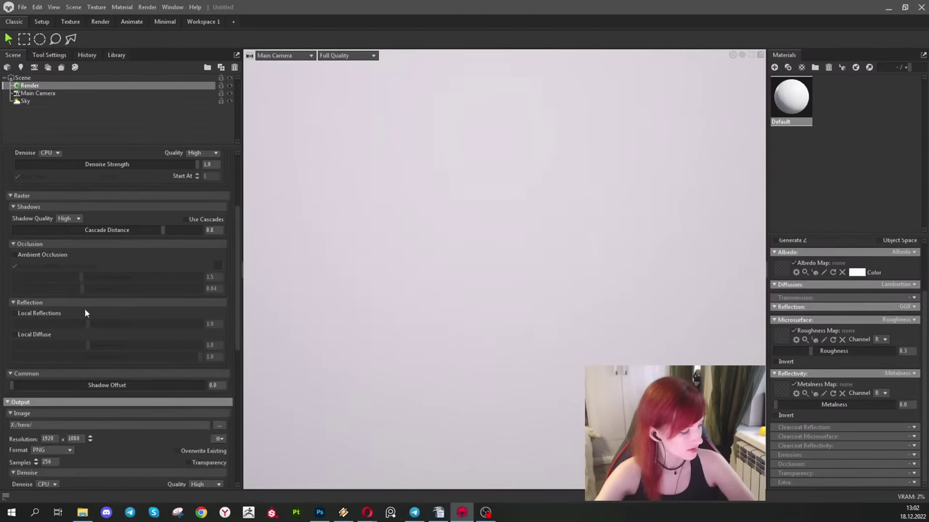
scroll(94, 306, "down", 2)
scroll(116, 291, "up", 8)
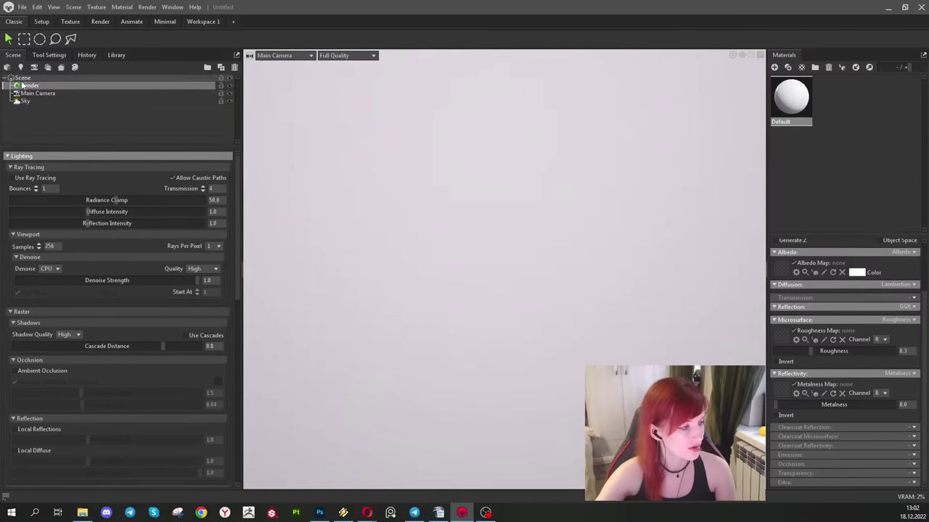
Compare the Main Camera's lens and post-effect settings with the Render object's ray tracing and viewport settings.
left_click(42, 95)
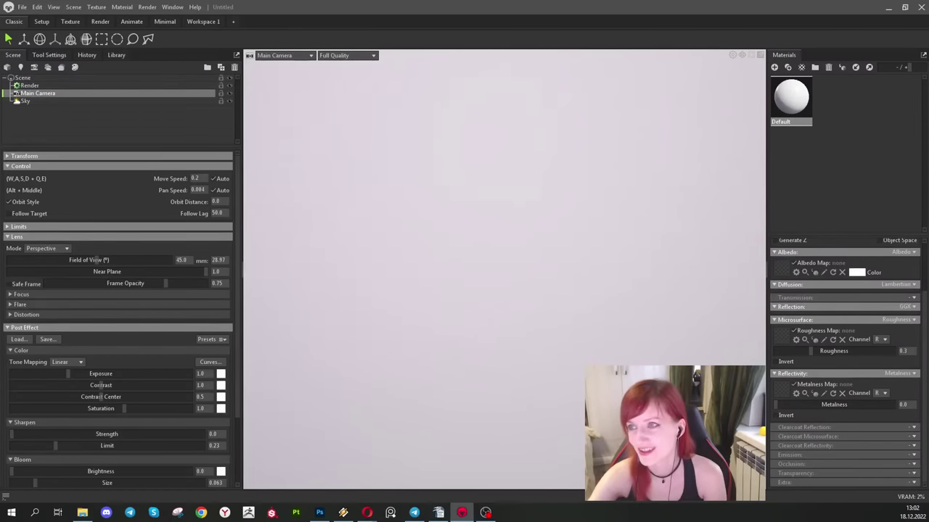
key("alt+Tab")
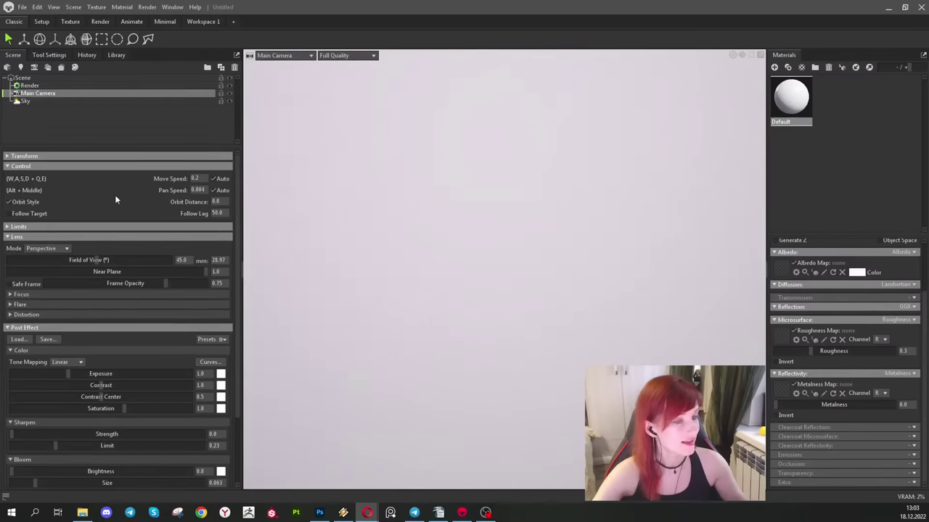
left_click(32, 86)
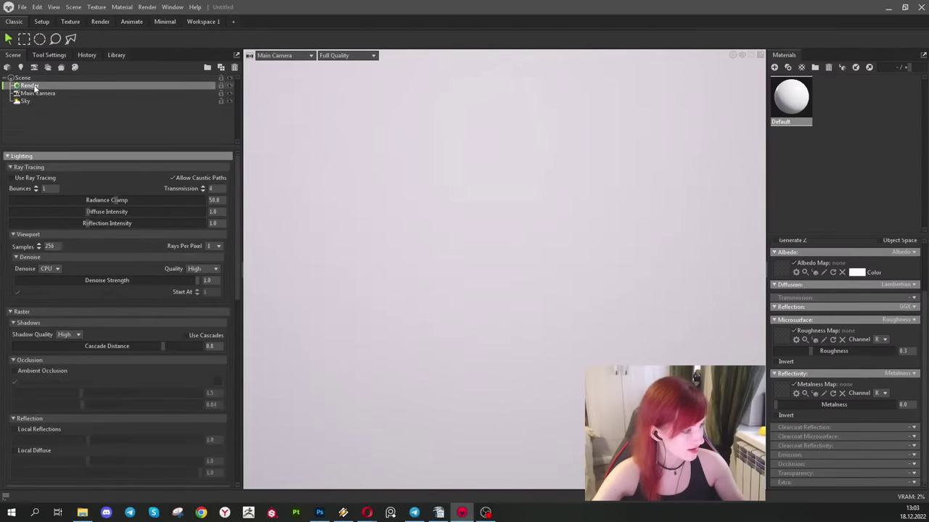
left_click(40, 93)
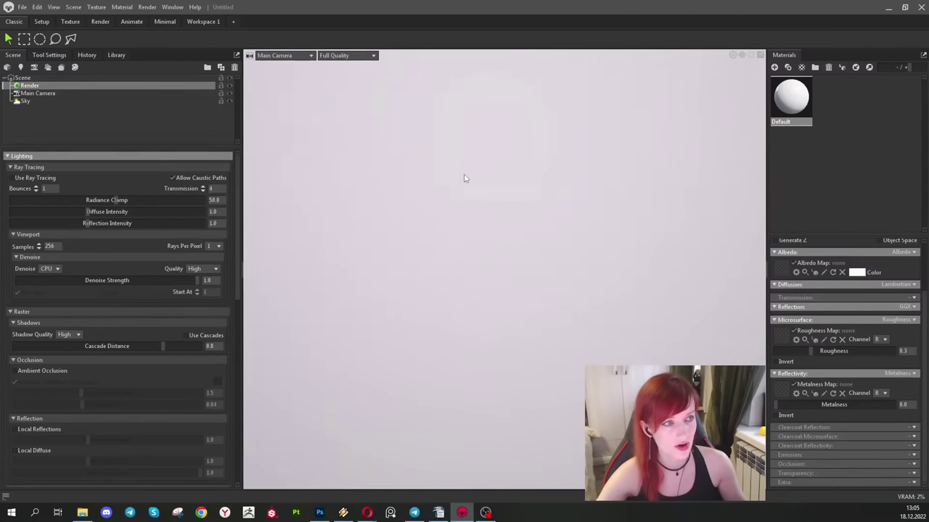
Import the character model woman2_11.fbx from X:/cosmo and frame its upper body in the viewport.
left_click(23, 7)
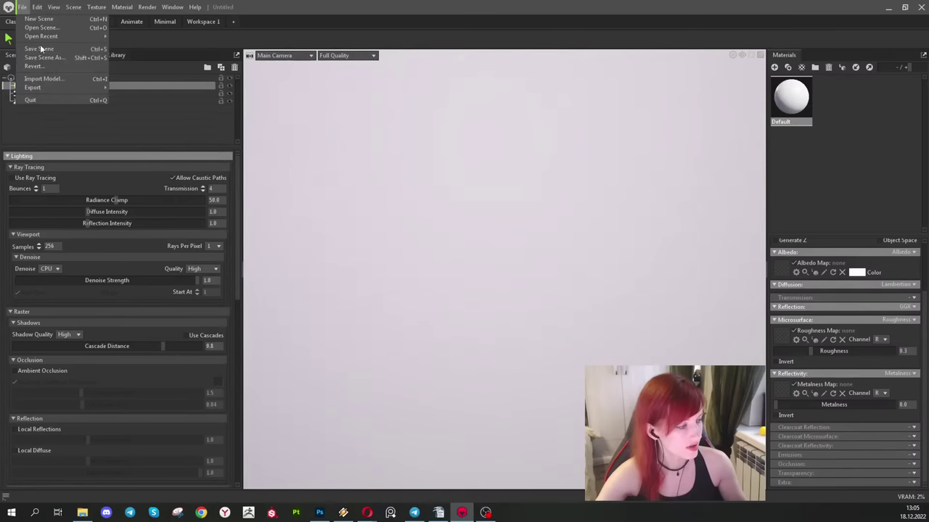
left_click(55, 80)
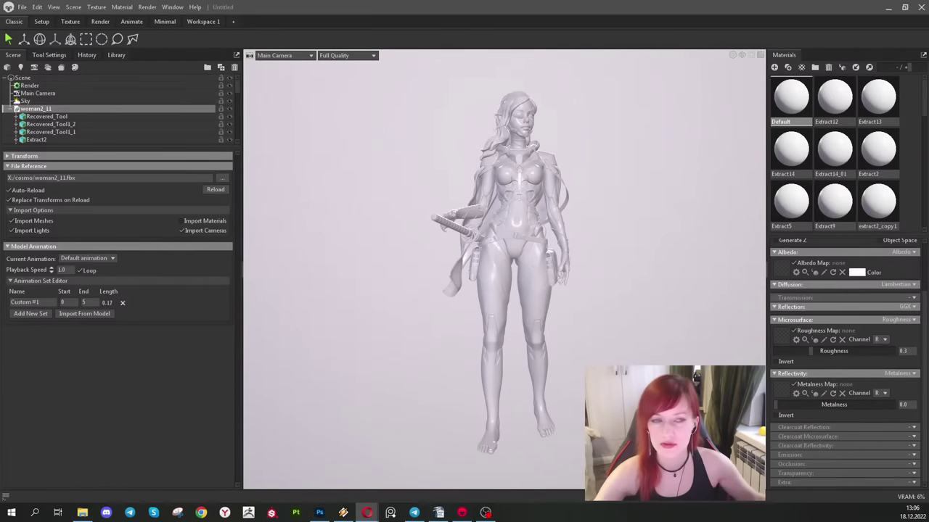
scroll(648, 276, "up", 4)
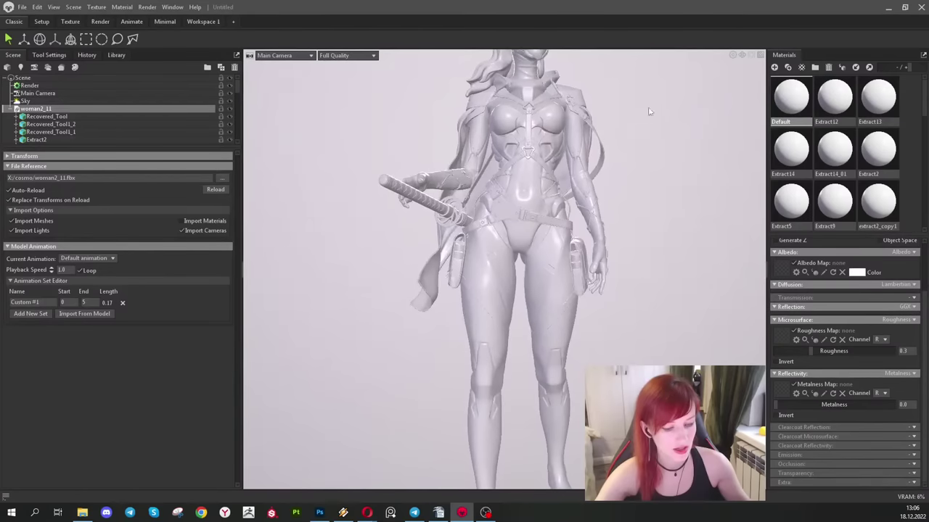
scroll(639, 181, "down", 3)
left_click_drag(632, 244, 630, 168)
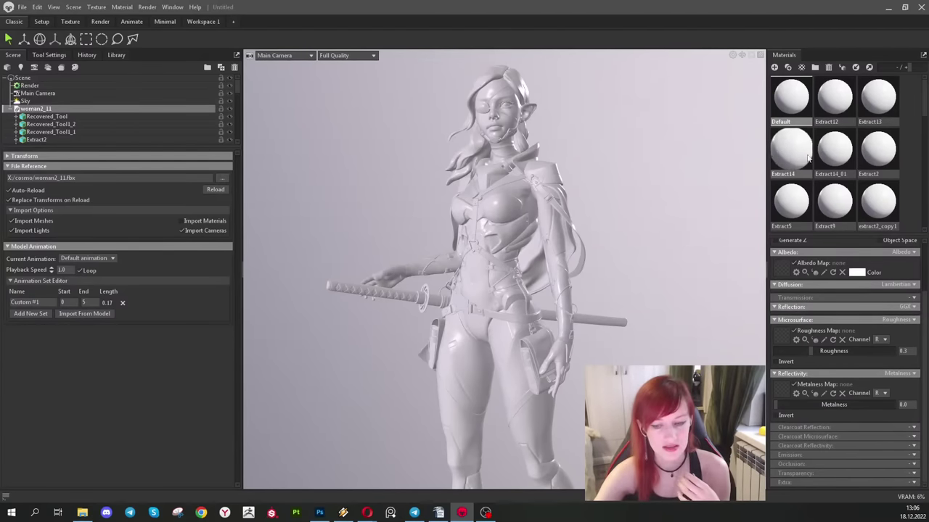
Examine the imported extract2_copy1 and Extract12 materials and view the character from several angles.
left_click(876, 207)
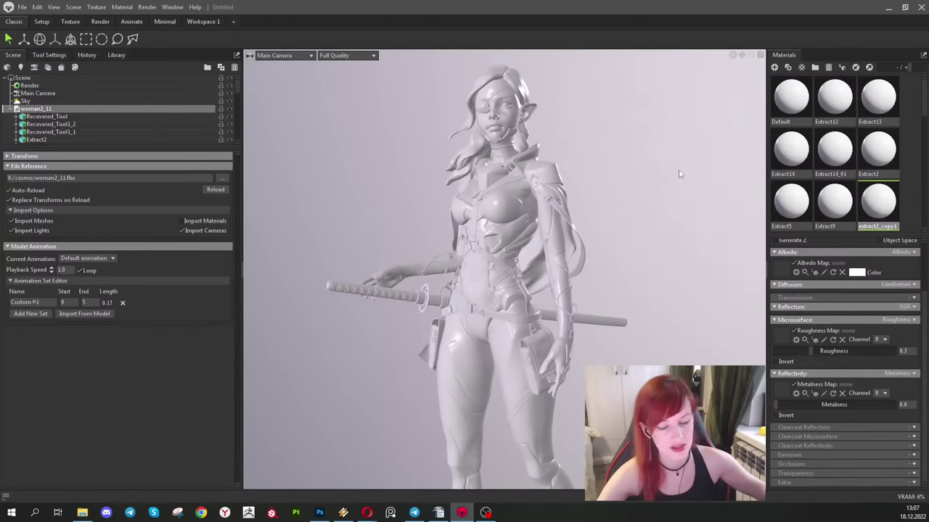
left_click(834, 102)
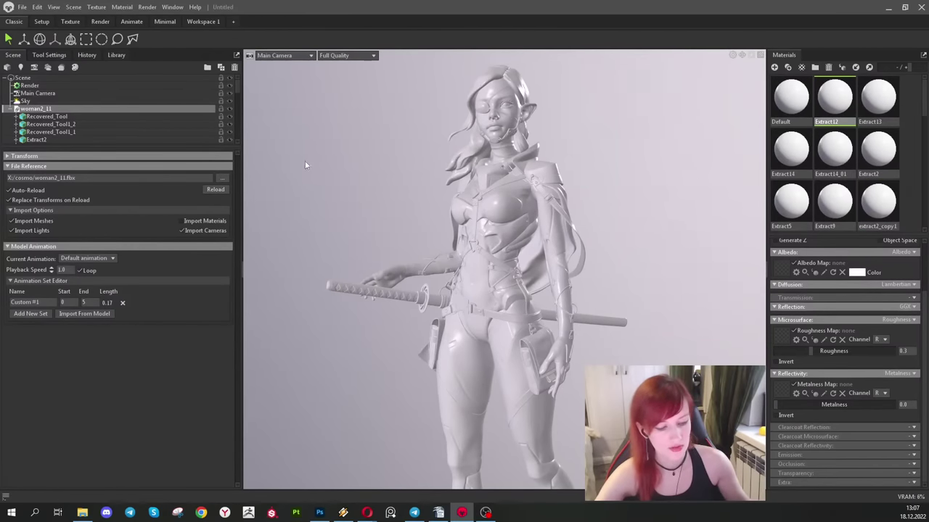
left_click_drag(305, 161, 297, 191)
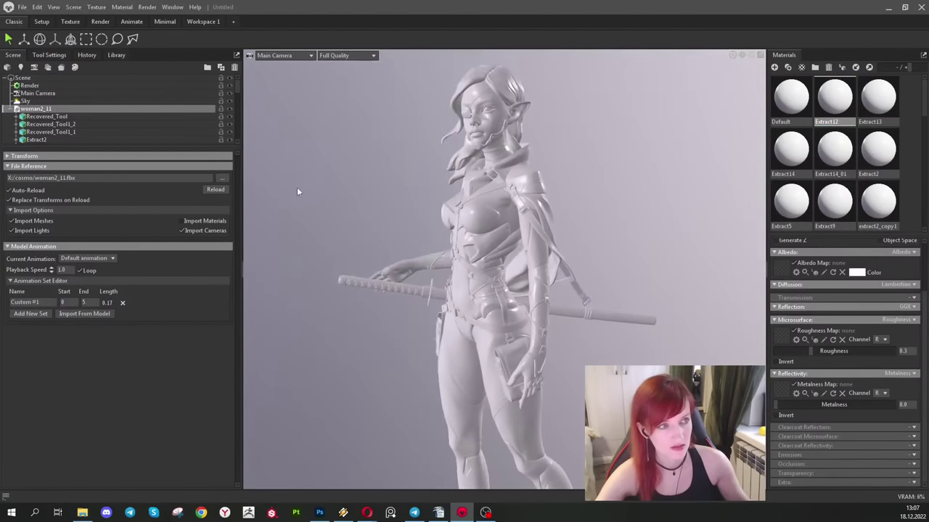
left_click_drag(613, 170, 631, 181)
Collapse the woman2_11 hierarchy and set the Sky light's rotation to 175.5.
left_click(12, 109)
left_click(28, 101)
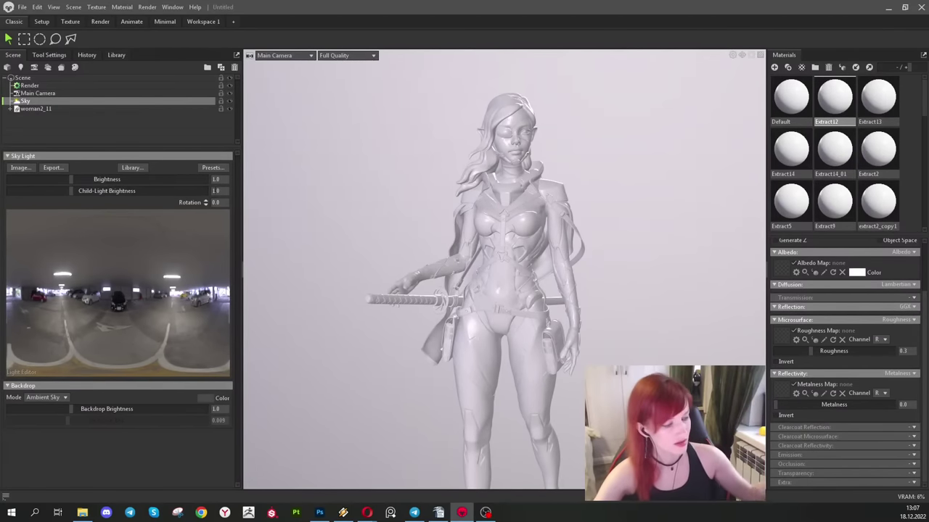
mouse_move(206, 202)
left_mouse_down()
mouse_move(181, 204)
mouse_move(216, 203)
mouse_move(175, 203)
mouse_move(193, 203)
left_mouse_up()
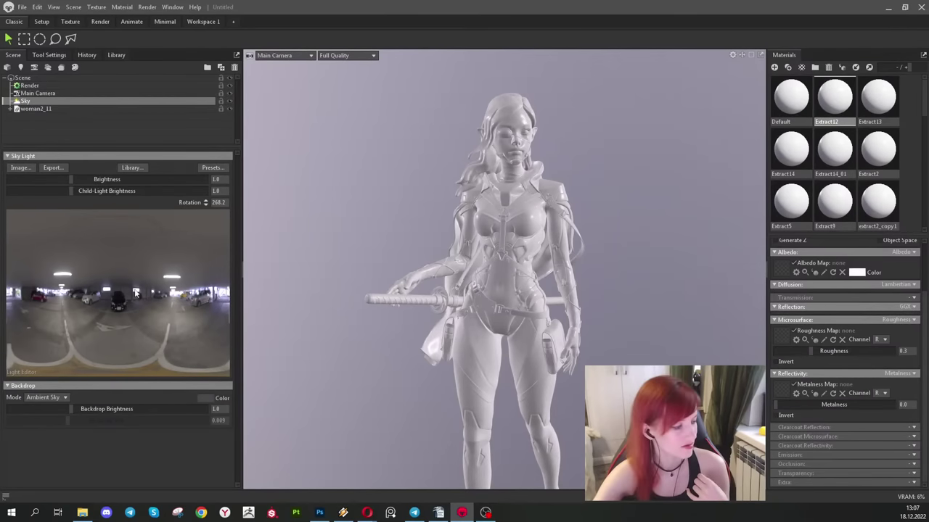
left_click_drag(205, 203, 107, 57)
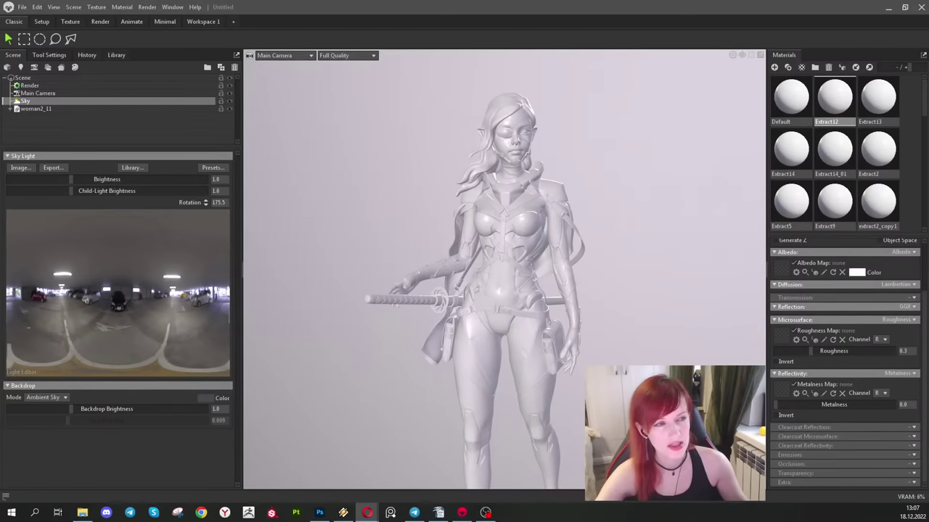
Review the Render object's viewport denoise options and clear the scene selection.
left_click(33, 87)
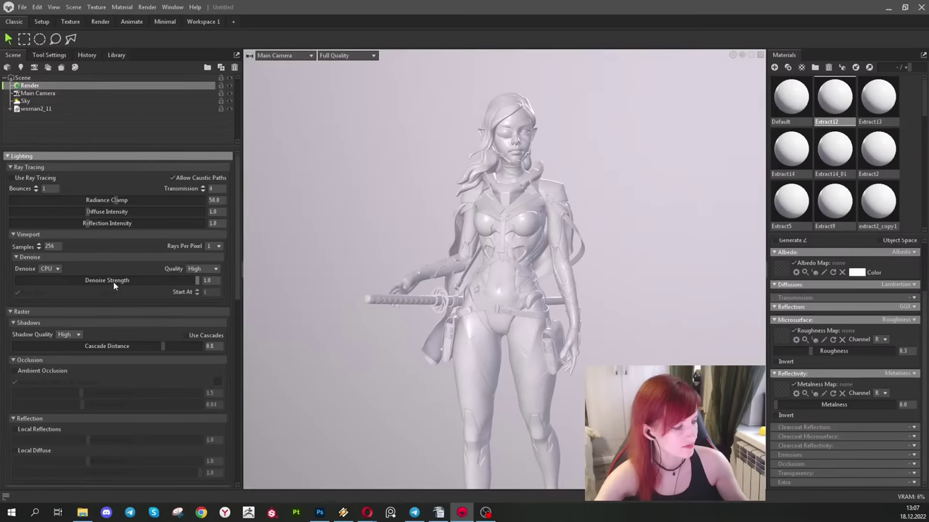
left_click(58, 269)
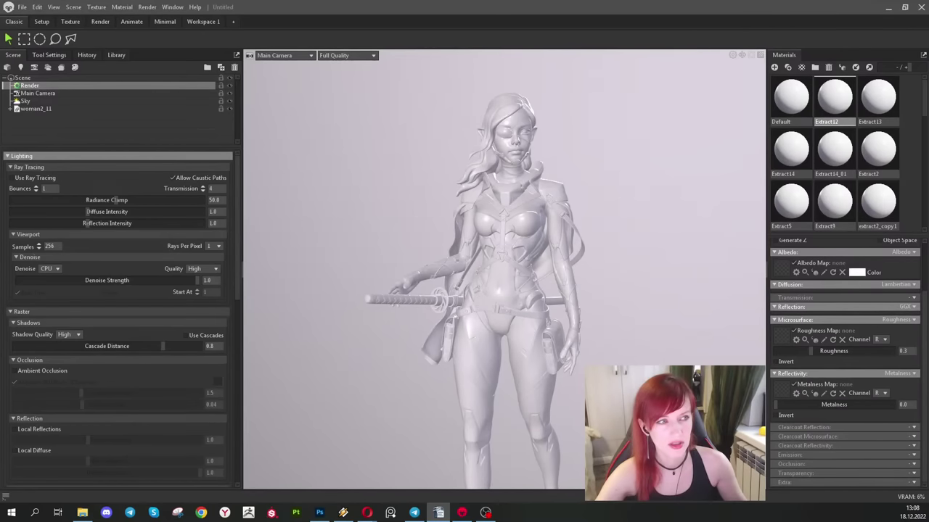
left_click(620, 223)
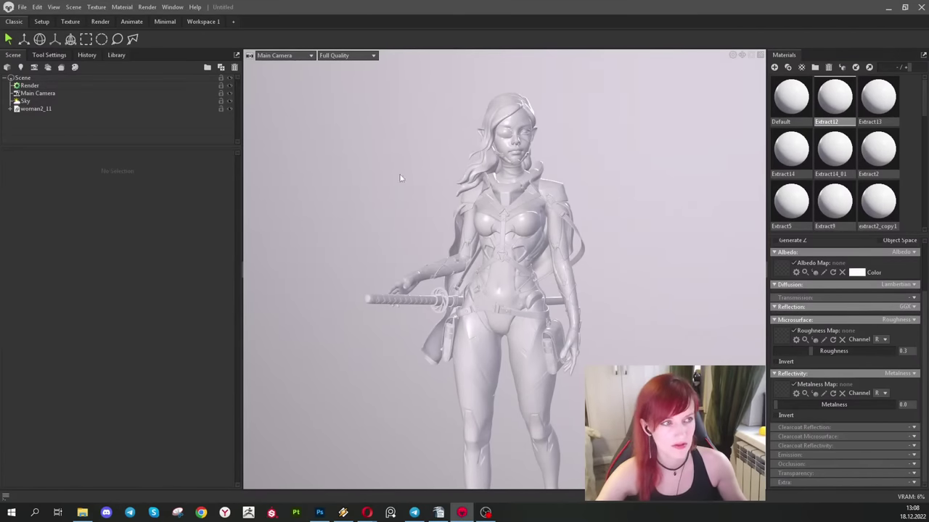
Turn the character to a three-quarter view and open the Sky object's light settings.
left_click_drag(533, 314, 648, 266)
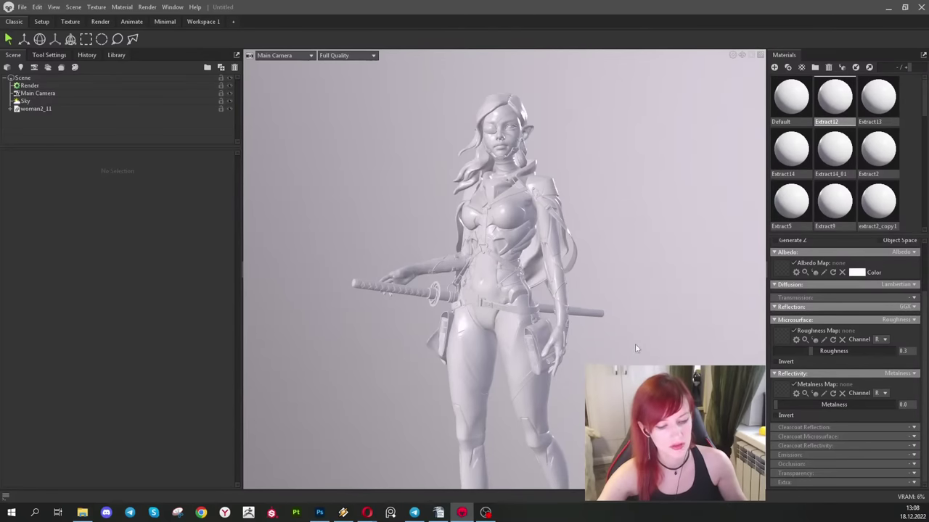
left_click_drag(634, 344, 630, 337)
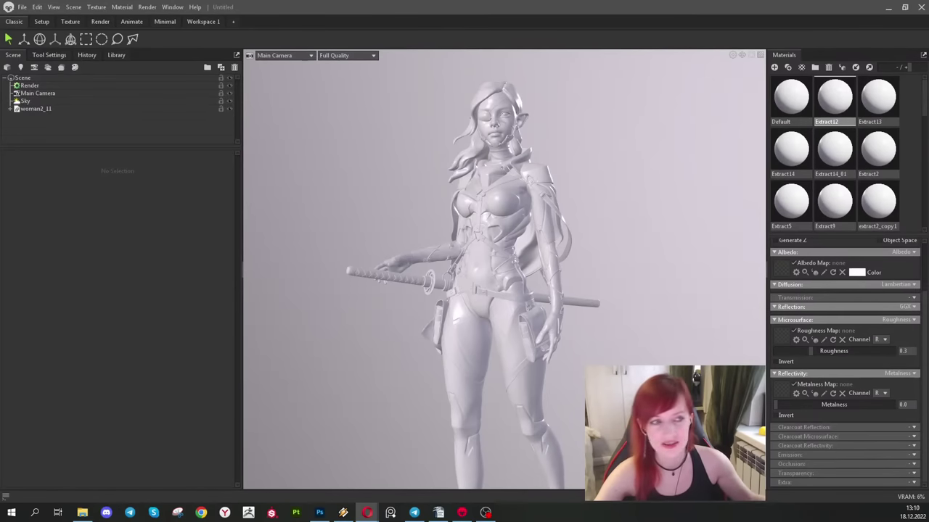
left_click(623, 196)
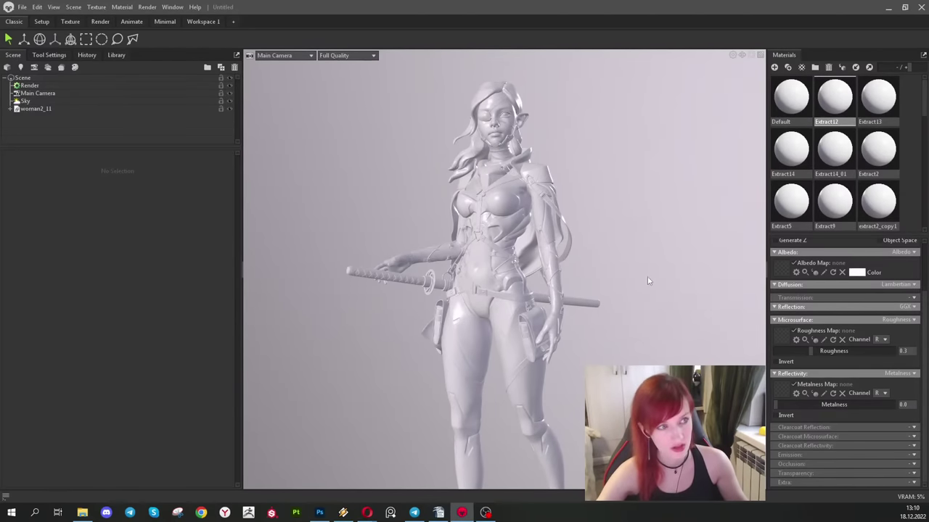
left_click(29, 101)
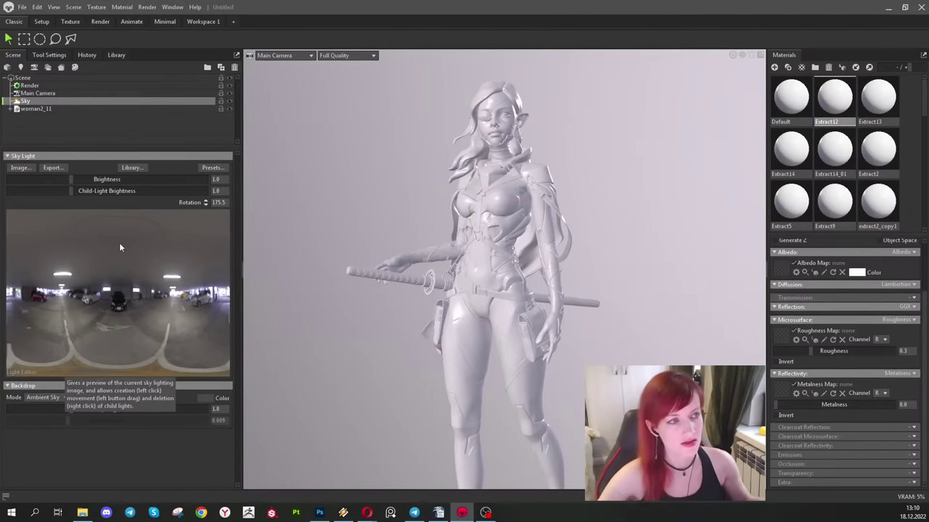
Add a child light on a ceiling lamp in the sky image and reposition it near the dark car in the middle.
left_click(61, 276)
left_click_drag(61, 276, 63, 275)
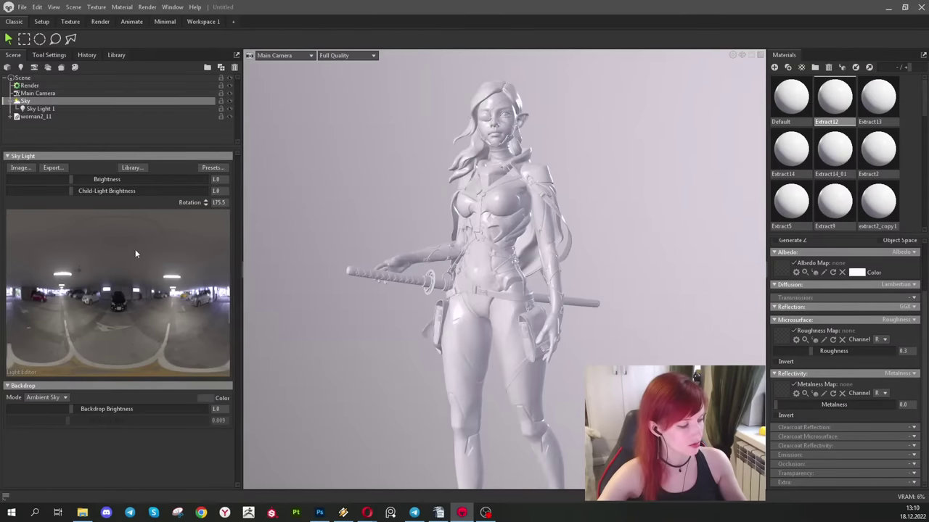
left_click_drag(61, 273, 63, 275)
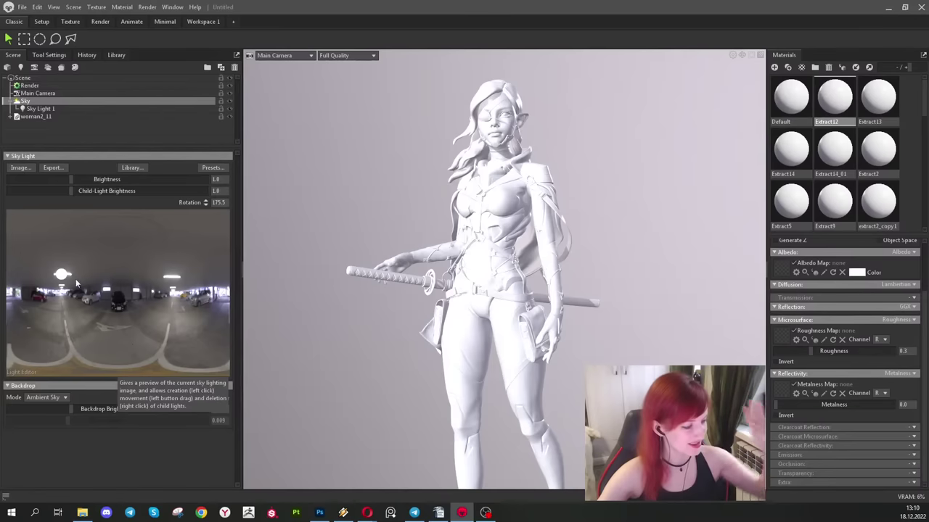
scroll(106, 275, "down", 3)
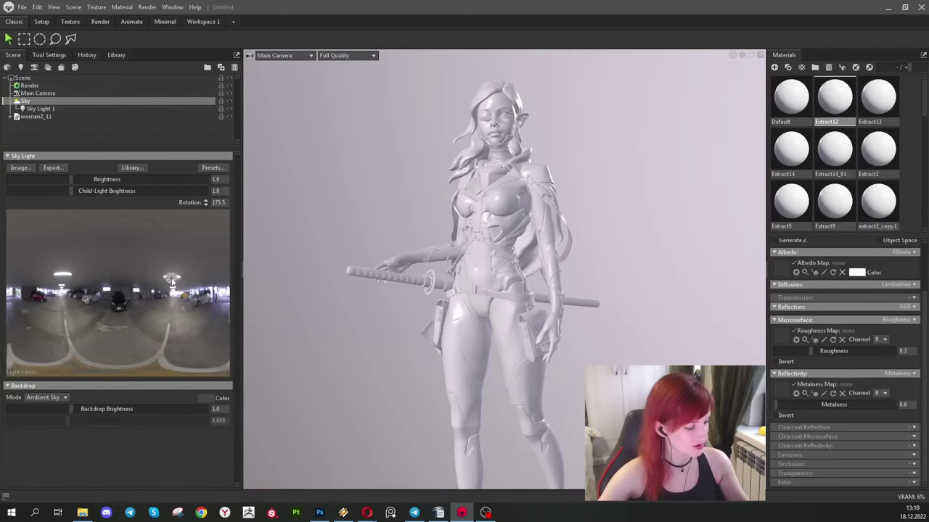
left_click(107, 290)
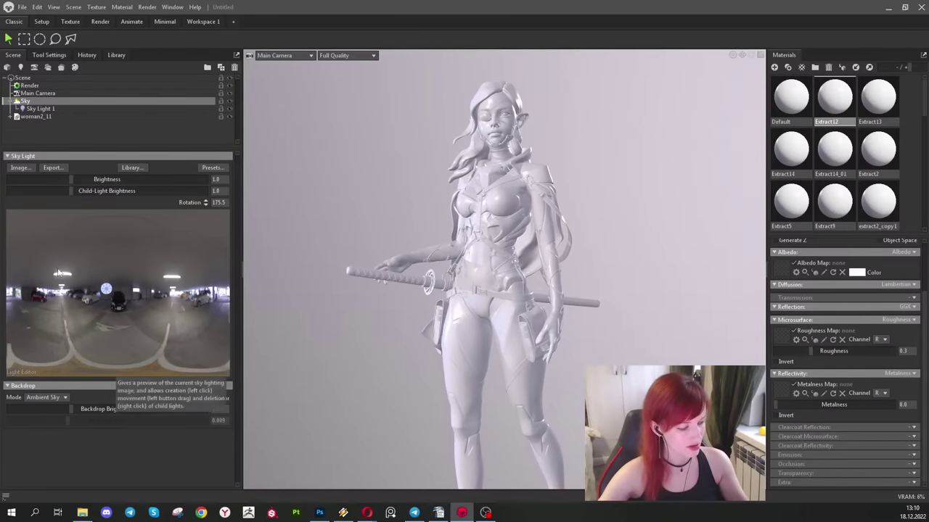
Set the child sky light's brightness to 4.926, its diameter to 3.63 and its spot angle to 45.88.
left_click(52, 108)
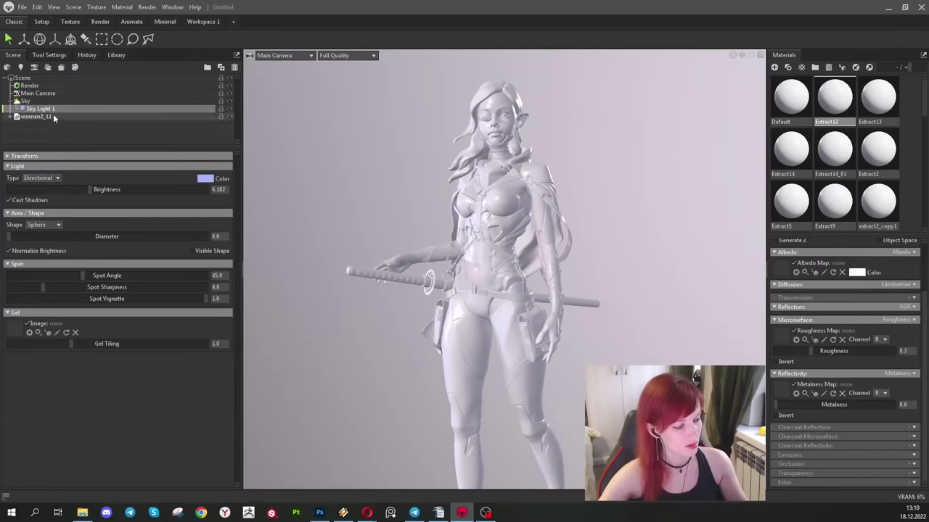
mouse_move(88, 189)
left_mouse_down()
mouse_move(125, 190)
mouse_move(73, 190)
left_mouse_up()
left_click_drag(9, 238, 46, 237)
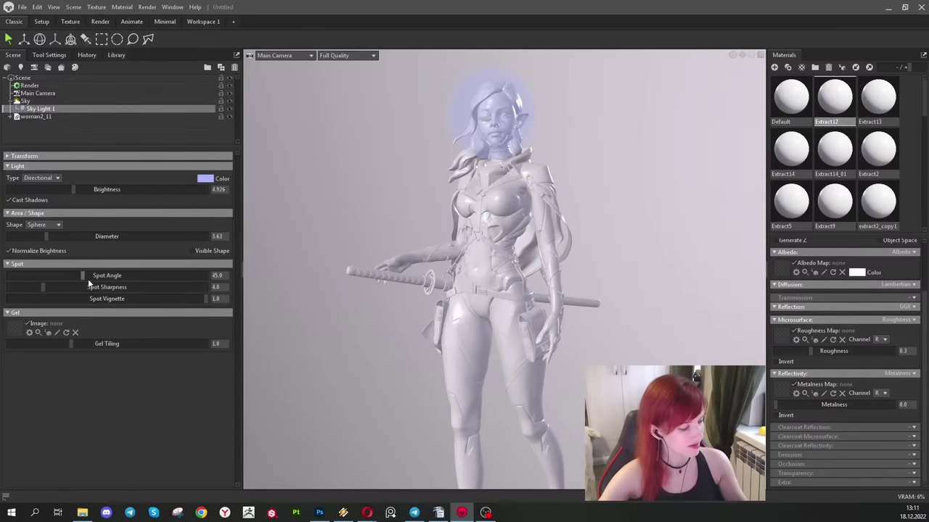
mouse_move(82, 274)
left_mouse_down()
mouse_move(188, 277)
mouse_move(84, 287)
left_mouse_up()
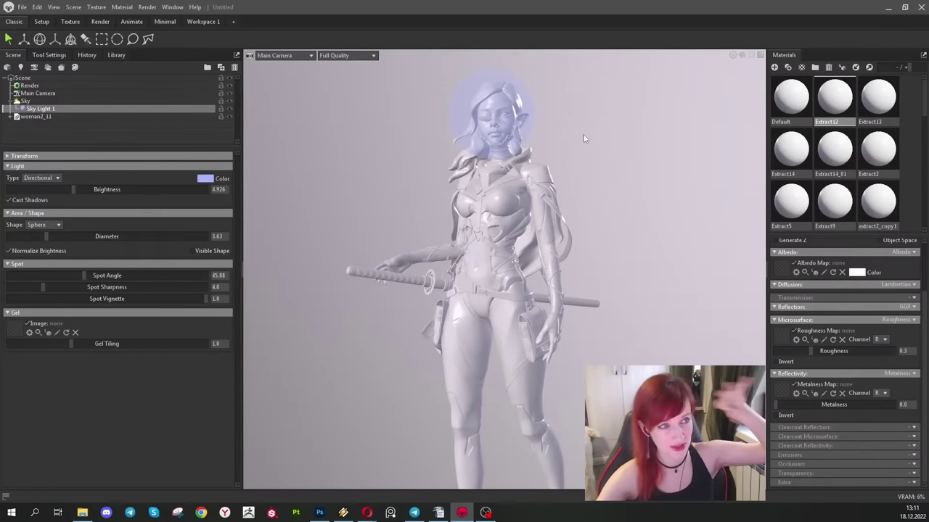
Move the child sky light away from the character's head into empty space, and delete the light.
left_click(26, 101)
left_click(40, 108)
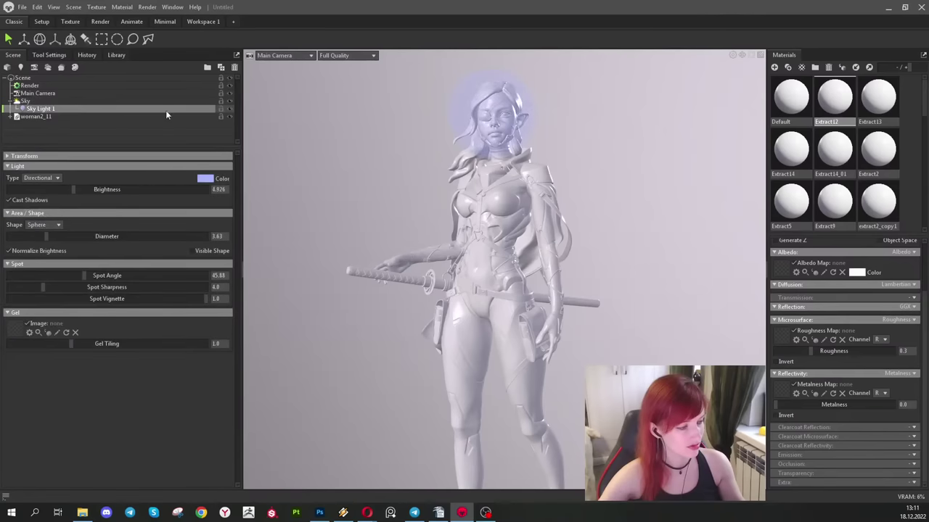
key("w")
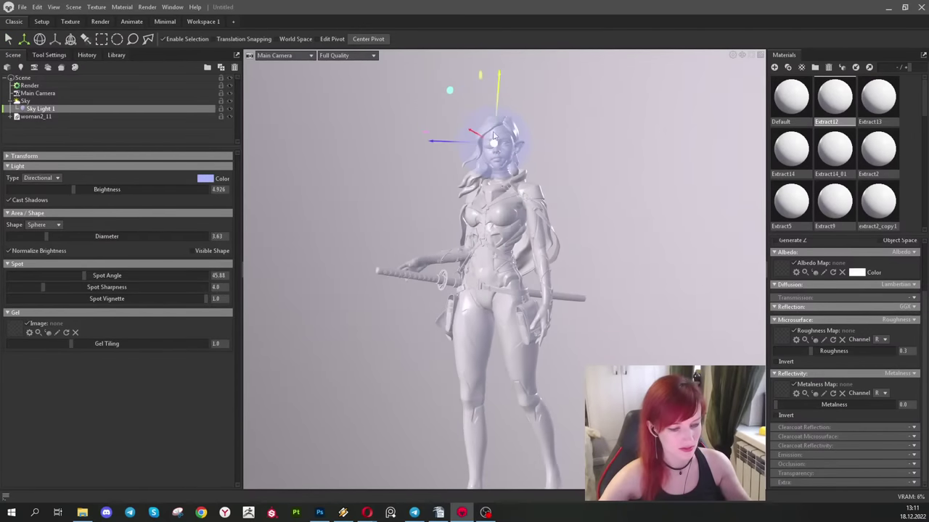
left_click_drag(493, 135, 357, 139)
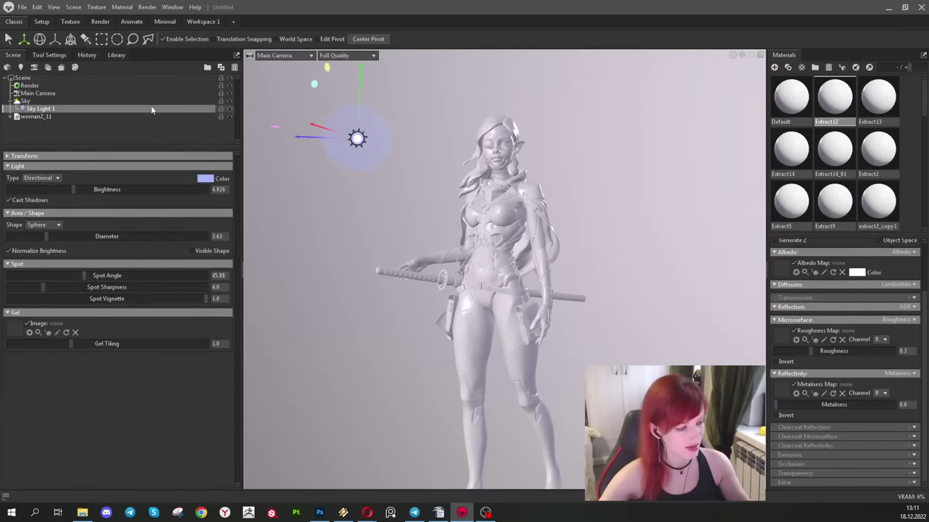
left_click(235, 66)
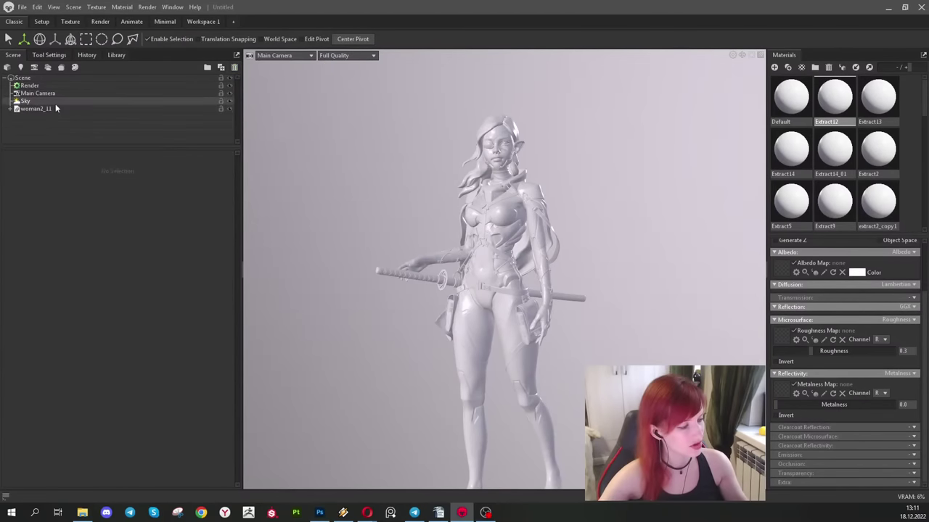
Add a new light to the scene and change its type from Spot to Directional.
left_click(26, 101)
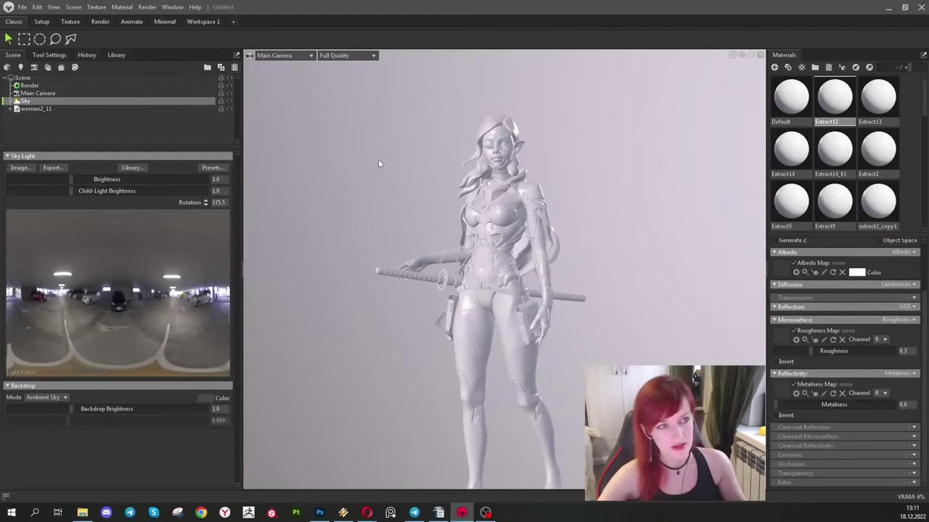
left_click_drag(396, 215, 382, 259)
scroll(379, 292, "up", 5)
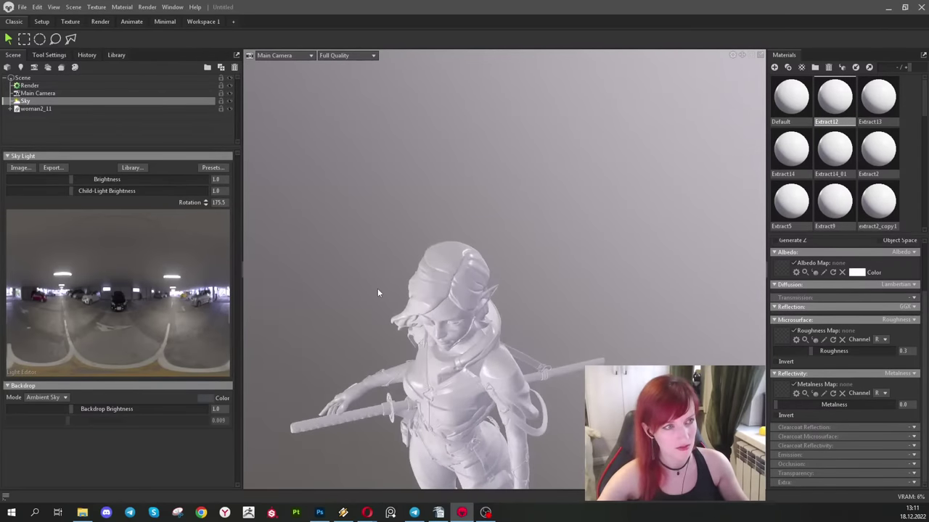
mouse_move(341, 282)
left_mouse_down()
mouse_move(346, 251)
mouse_move(348, 267)
left_mouse_up()
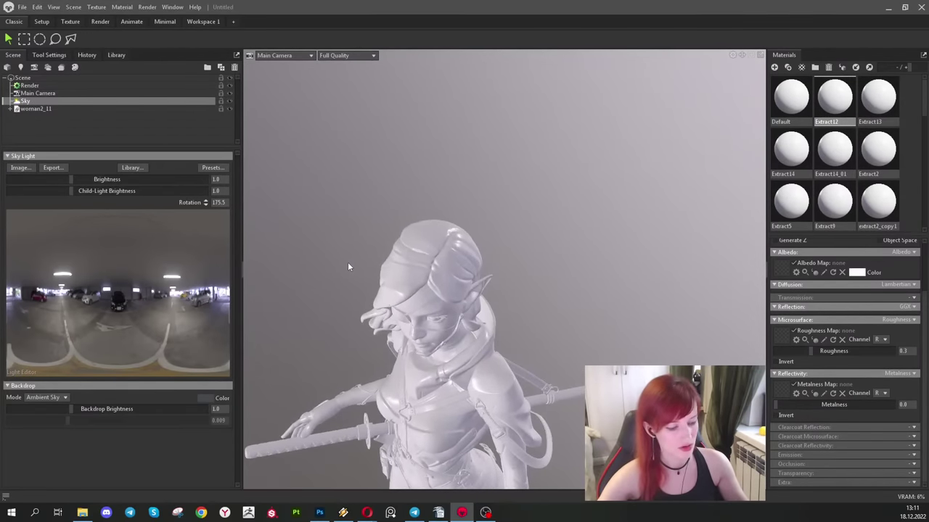
left_click(21, 67)
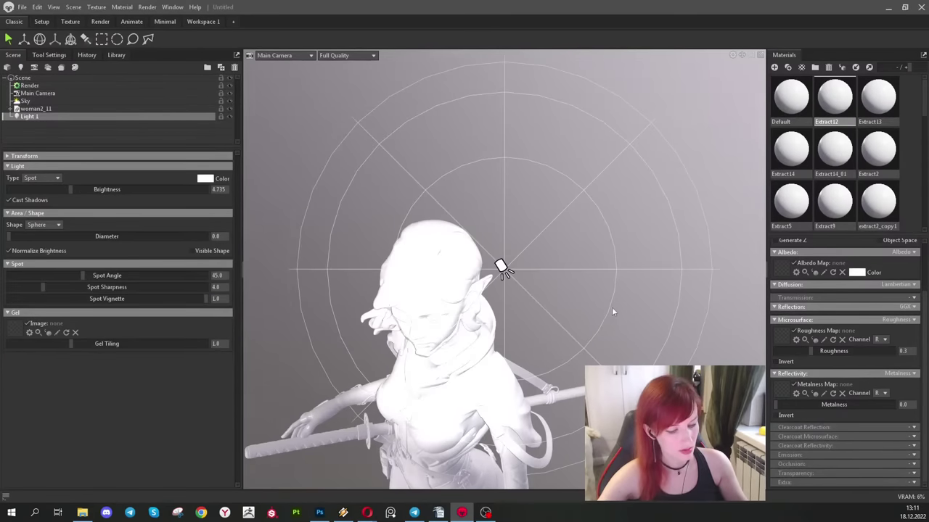
scroll(612, 312, "down", 10)
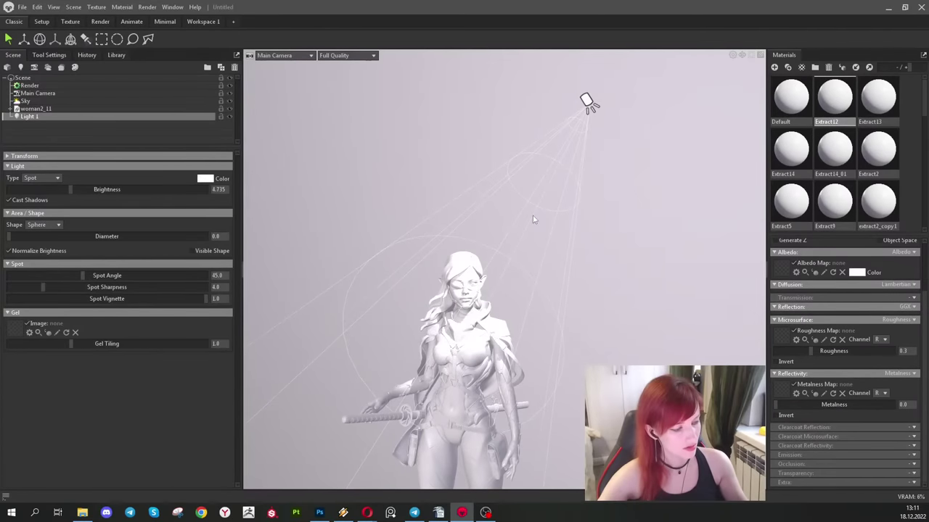
left_click_drag(532, 219, 566, 348)
left_click(39, 178)
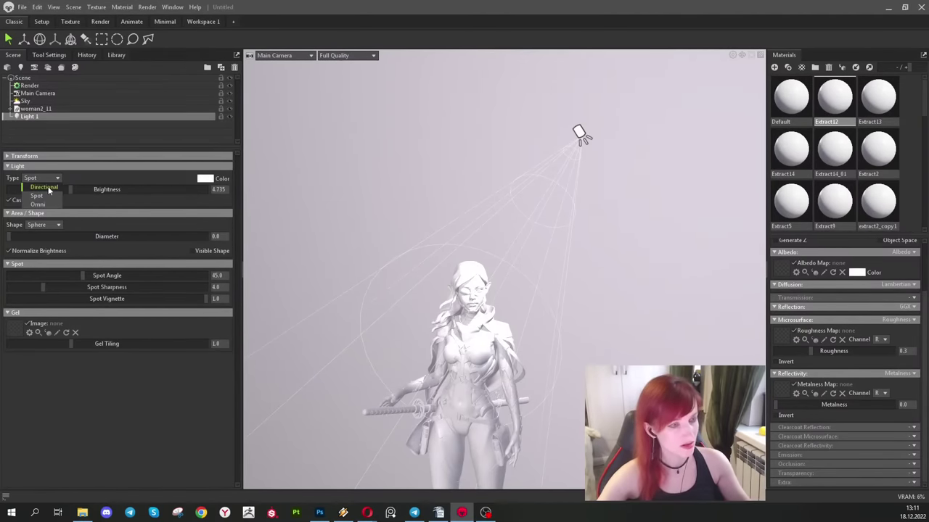
left_click(48, 188)
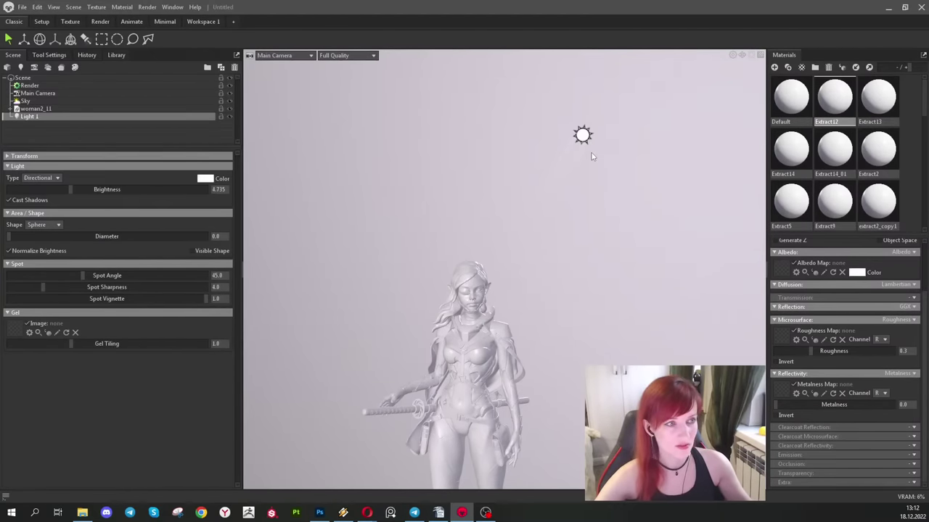
Move the directional light to the sword-hilt side of the character, slightly above head height.
key("e")
left_click_drag(543, 242, 650, 143, "alt")
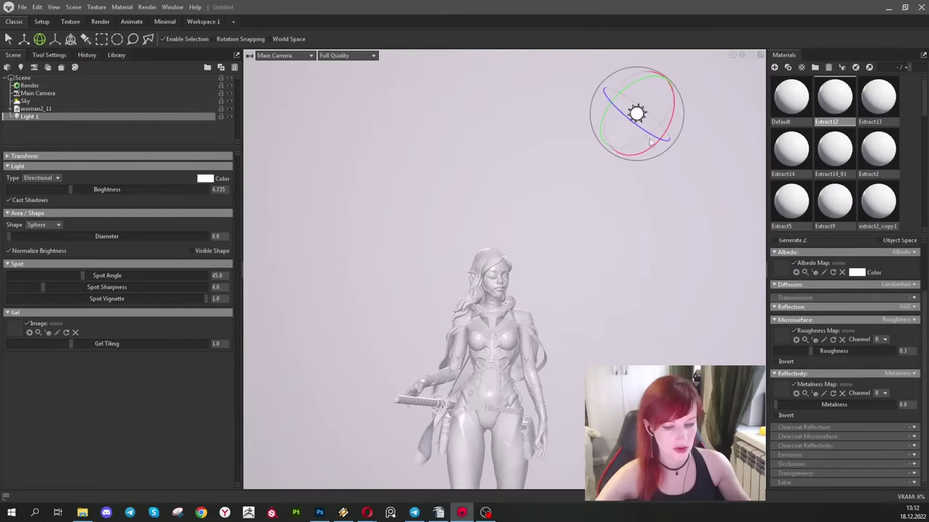
key("w")
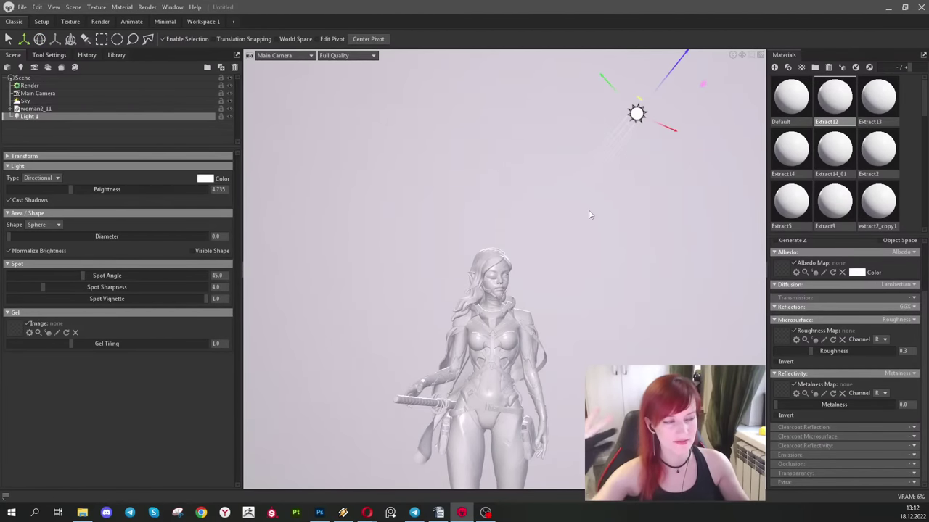
key("e")
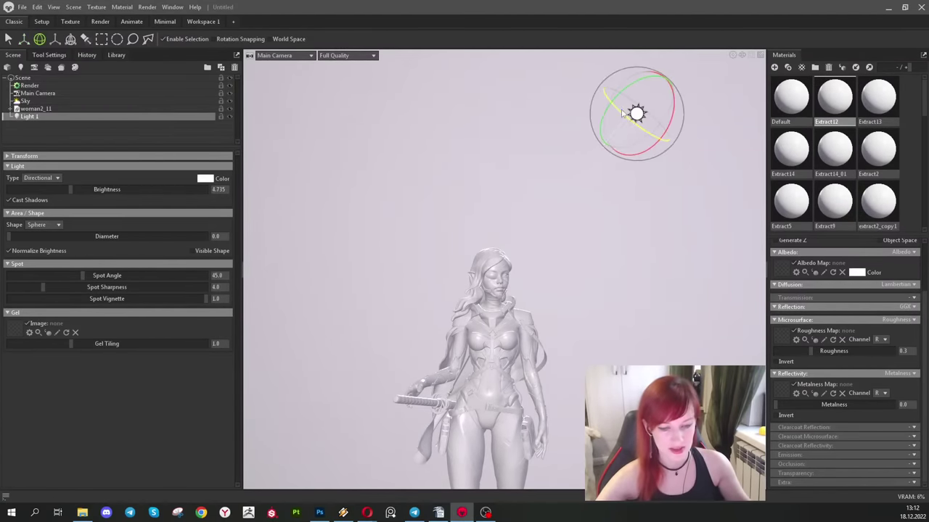
key("w")
left_click_drag(641, 118, 355, 216)
middle_click_drag(498, 191, 508, 177)
left_click_drag(507, 178, 473, 187)
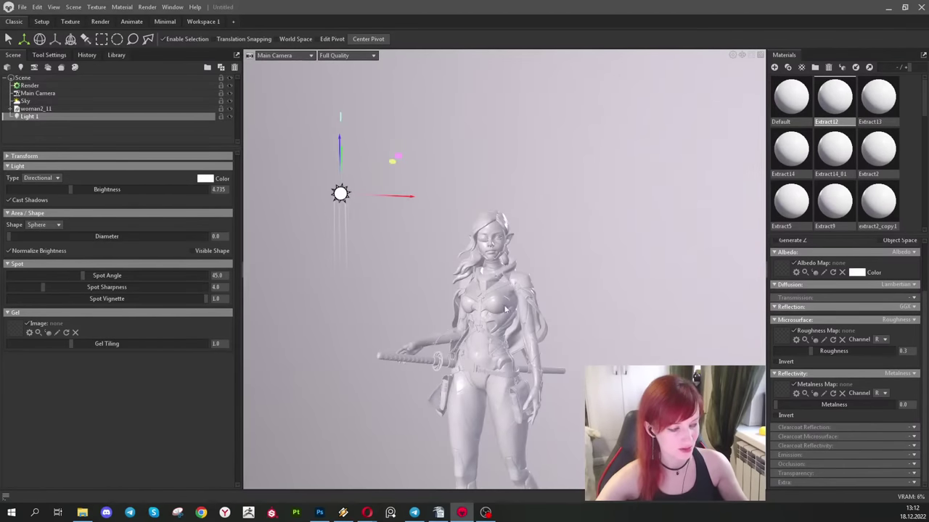
Set the directional light's brightness to 5.919 and rotate it so its beam tilts away from vertical.
mouse_move(73, 187)
left_mouse_down()
mouse_move(96, 189)
mouse_move(85, 189)
left_mouse_up()
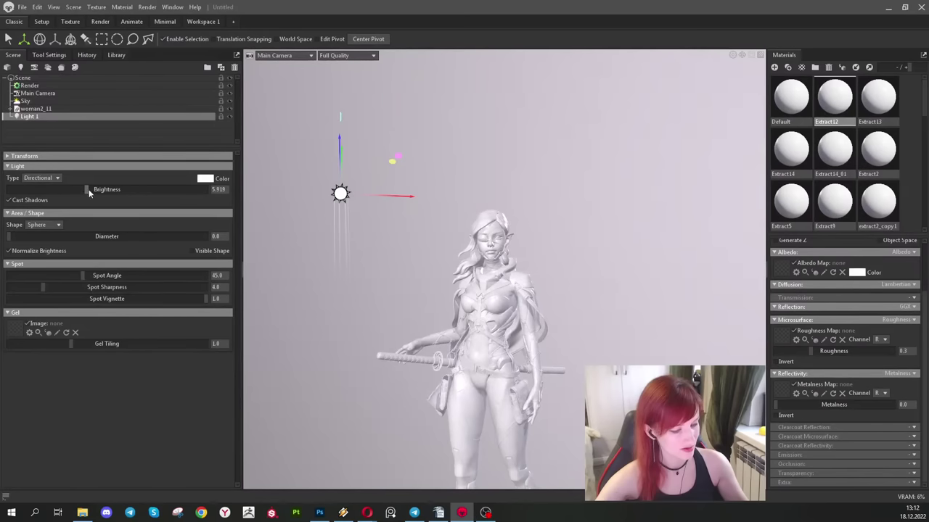
key("e")
mouse_move(363, 175)
left_mouse_down()
mouse_move(355, 158)
mouse_move(303, 203)
mouse_move(312, 211)
left_mouse_up()
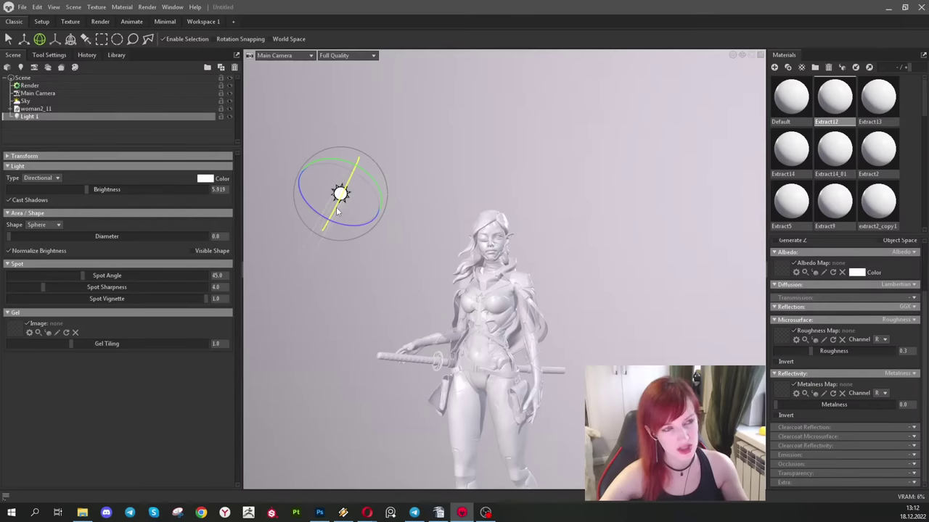
Assign the Default material to the woman2_11 model and set its albedo color to mid grey, RGB 128, 128, 128.
scroll(410, 299, "down", 2)
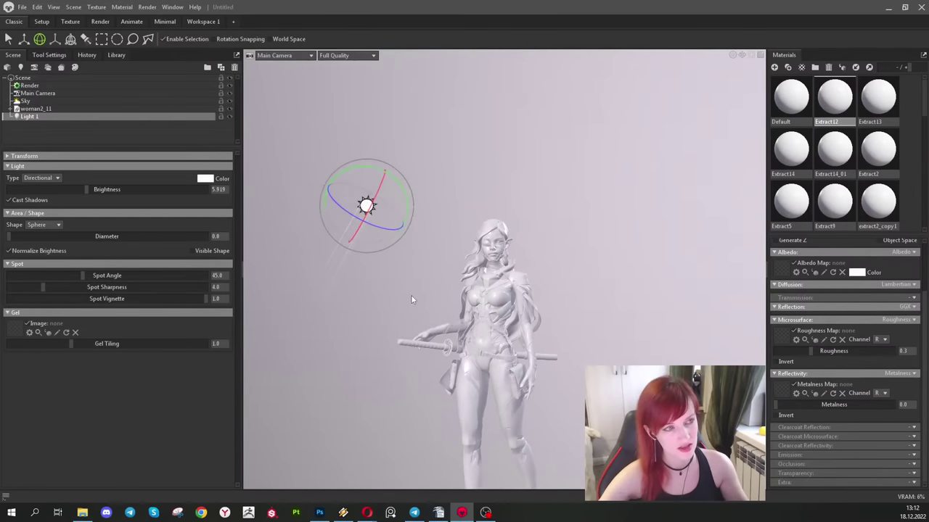
scroll(410, 295, "up", 2)
left_click_drag(400, 325, 415, 334)
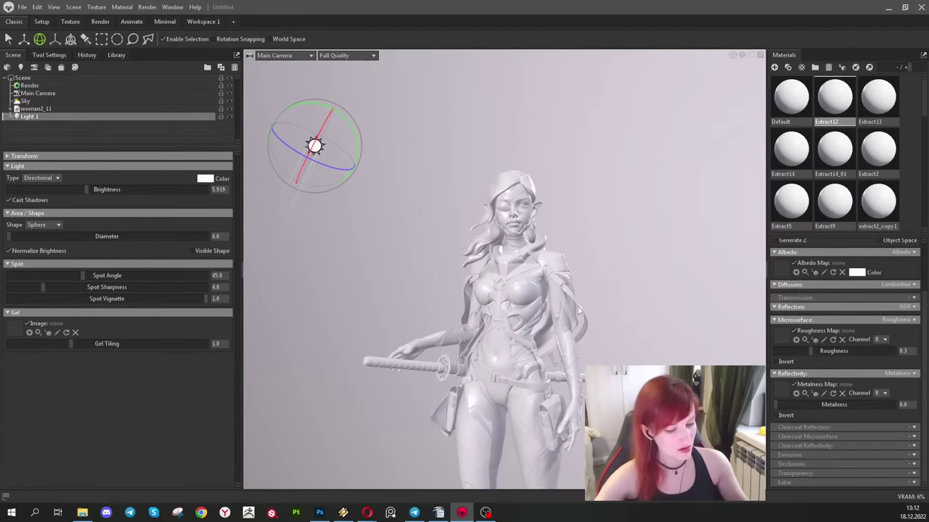
scroll(577, 307, "up", 5)
mouse_move(302, 221)
left_mouse_down()
mouse_move(286, 238)
mouse_move(293, 231)
left_mouse_up()
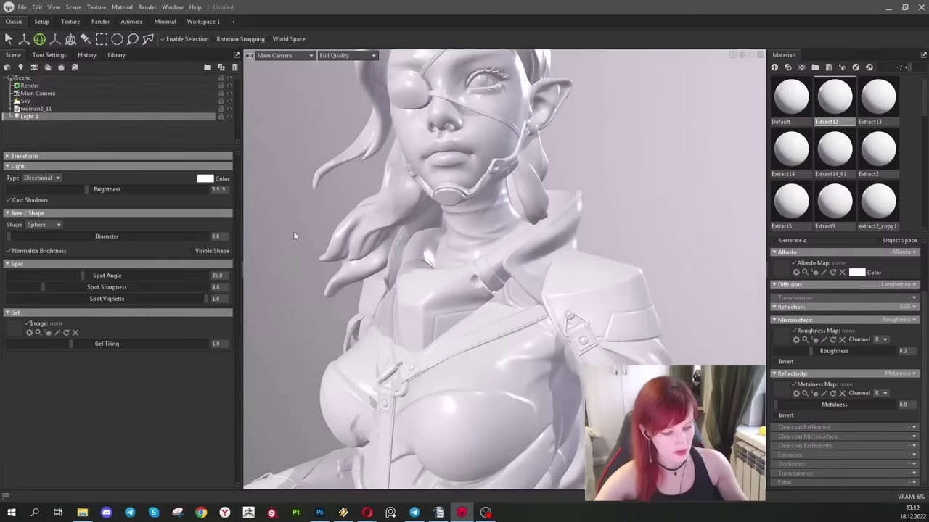
left_click_drag(792, 105, 51, 110)
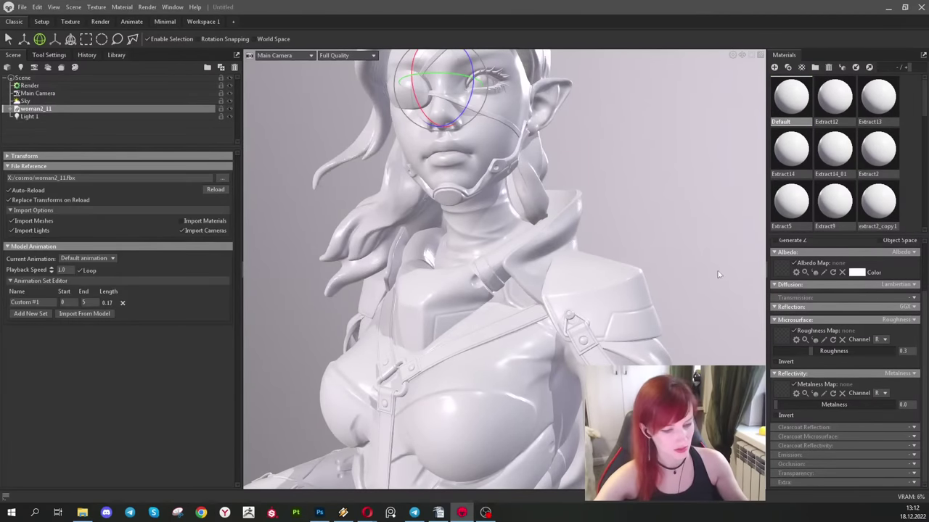
left_click(856, 273)
left_click_drag(408, 246, 347, 247)
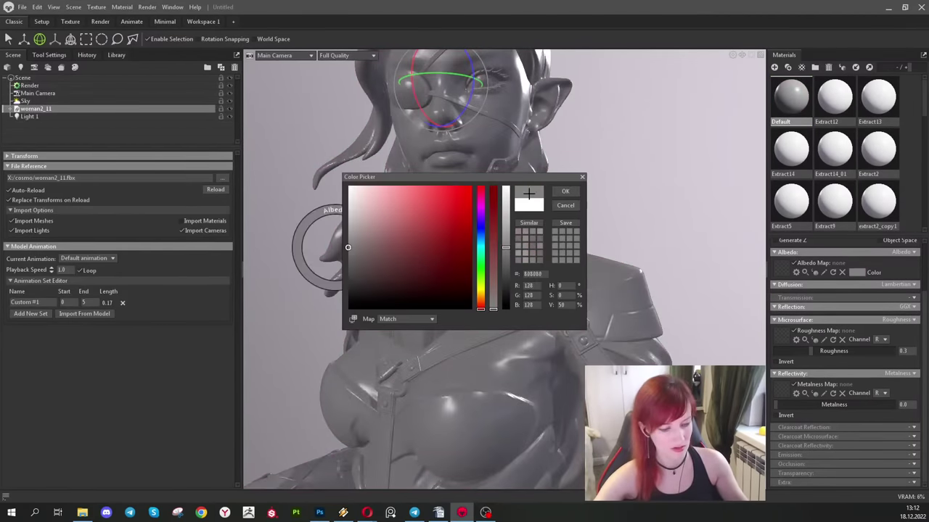
left_click(566, 193)
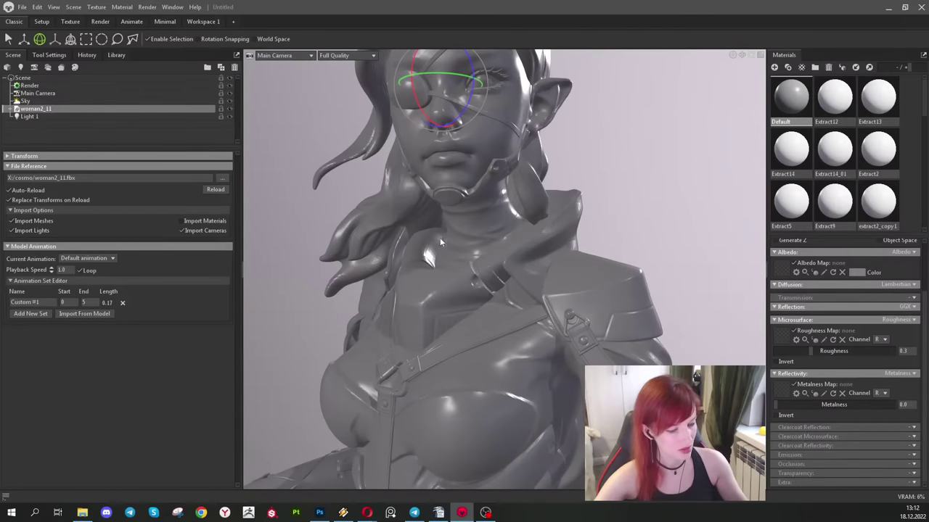
Set the directional light's brightness to 6.838.
left_click(37, 114)
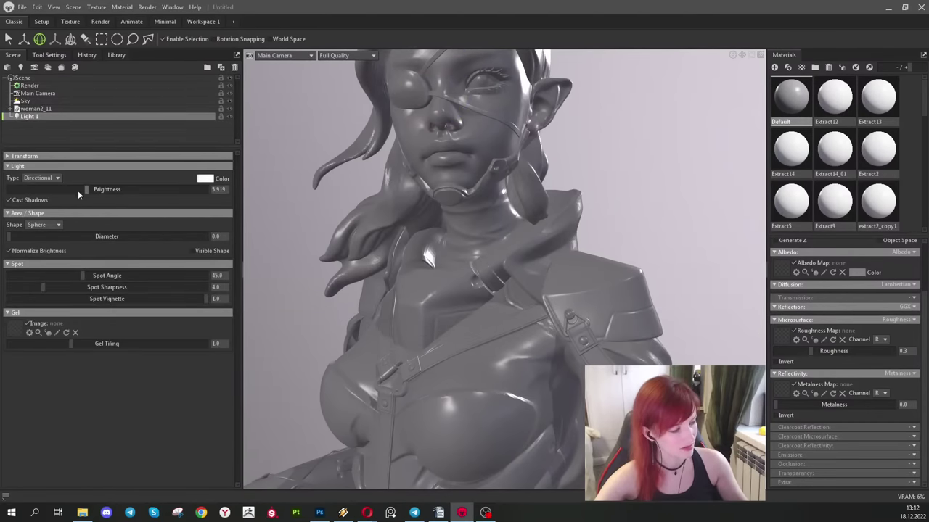
left_click_drag(79, 190, 98, 189)
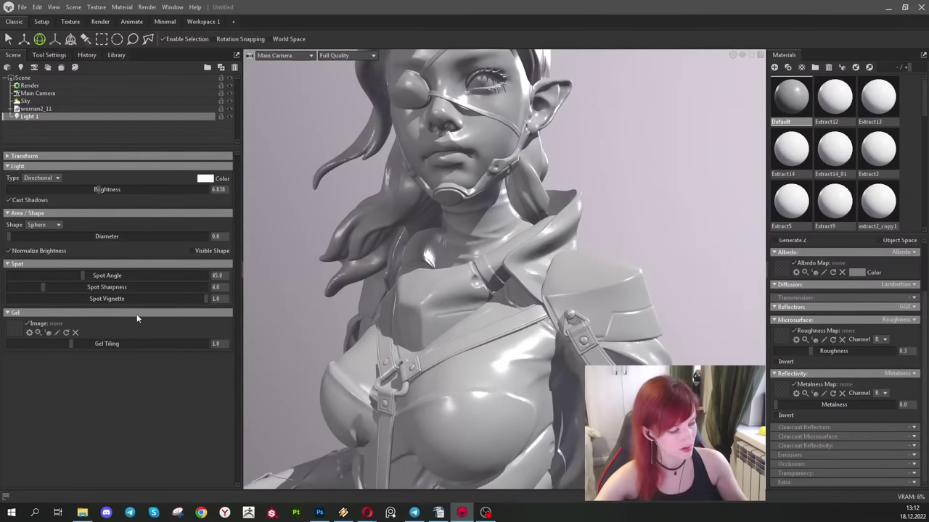